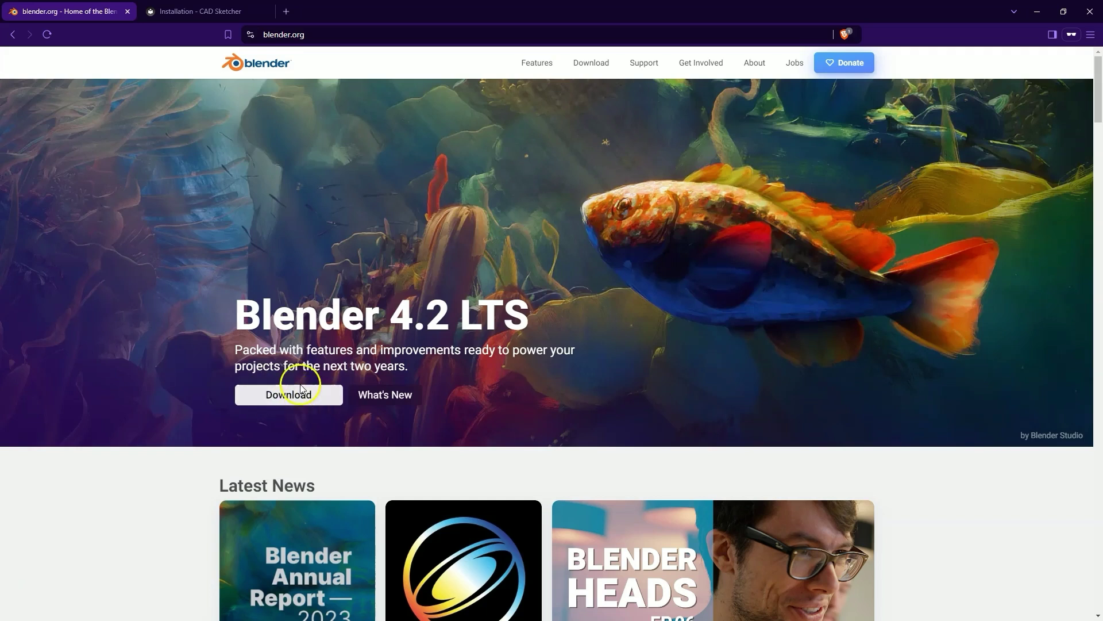
# Open the Blender 4.2 LTS download page, and switch to the CAD Sketcher installation page
pyautogui.click(603, 63)
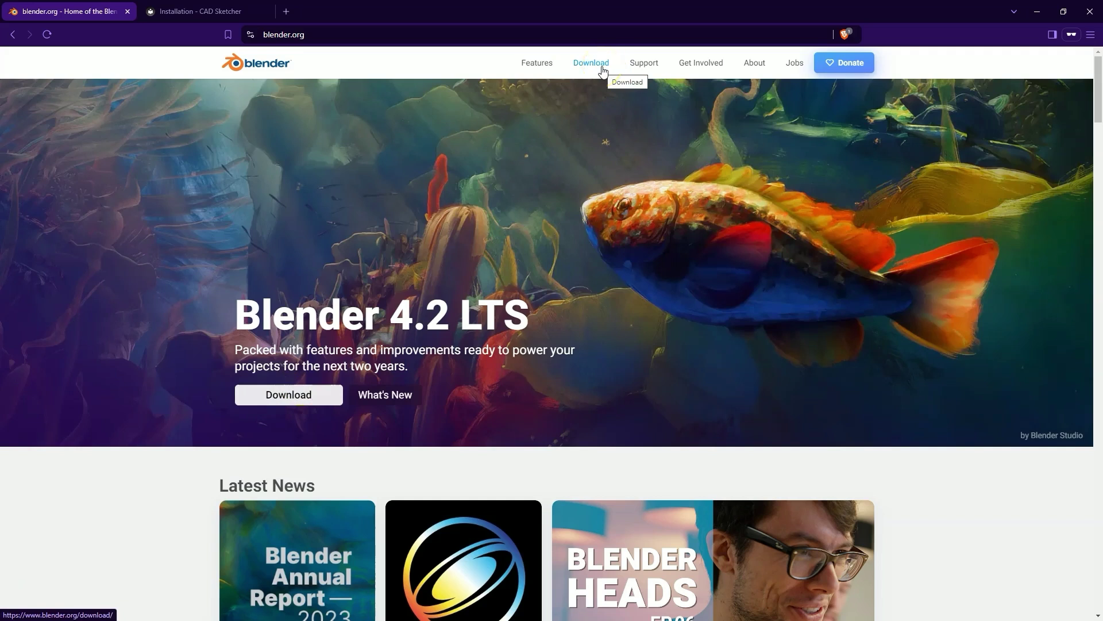
pyautogui.click(281, 395)
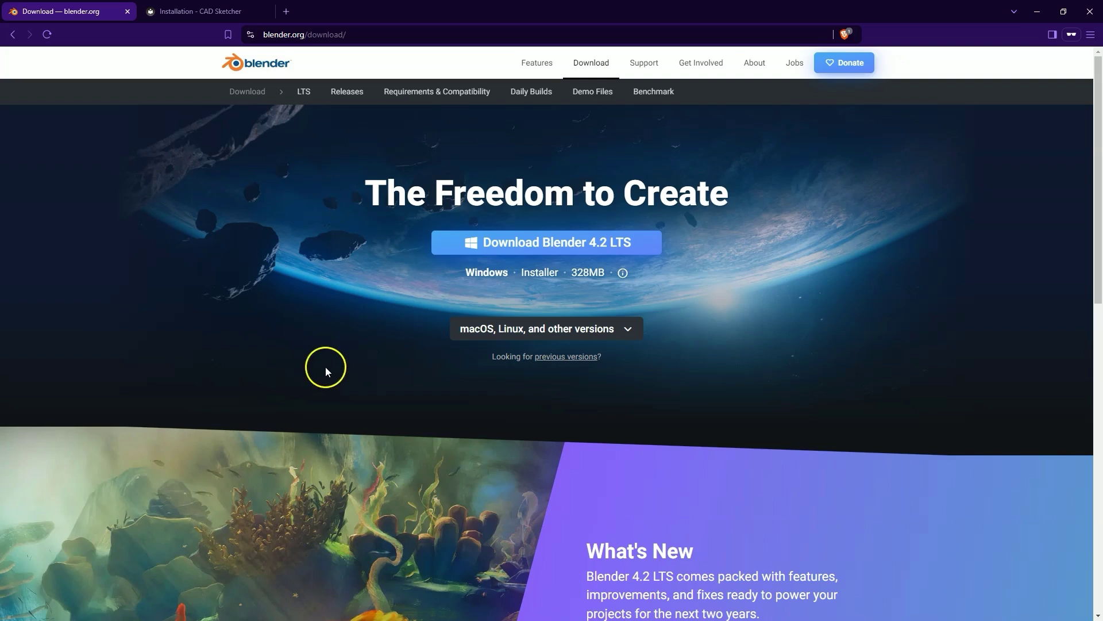
pyautogui.click(193, 12)
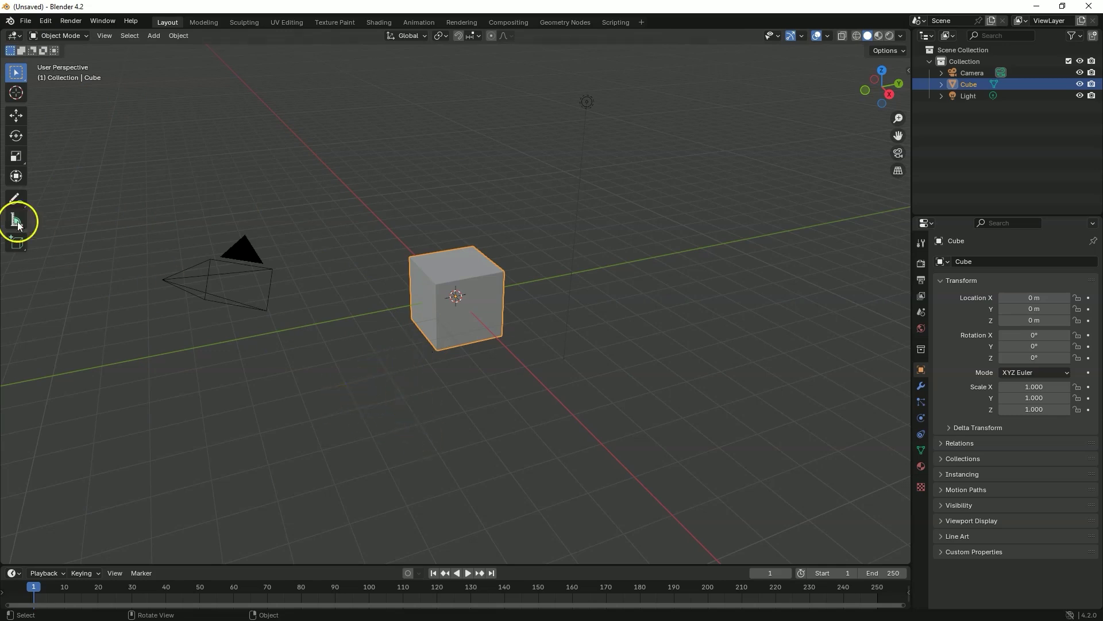
# Open the extension preferences in Blender and look up the option for installing an extension from disk
pyautogui.click(45, 21)
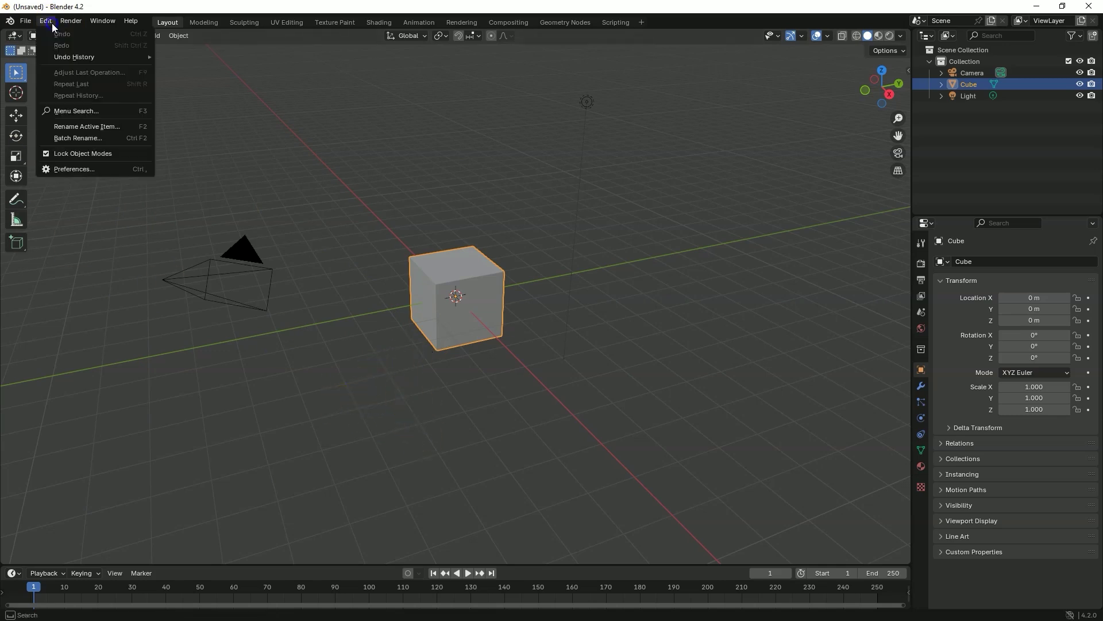
pyautogui.click(80, 169)
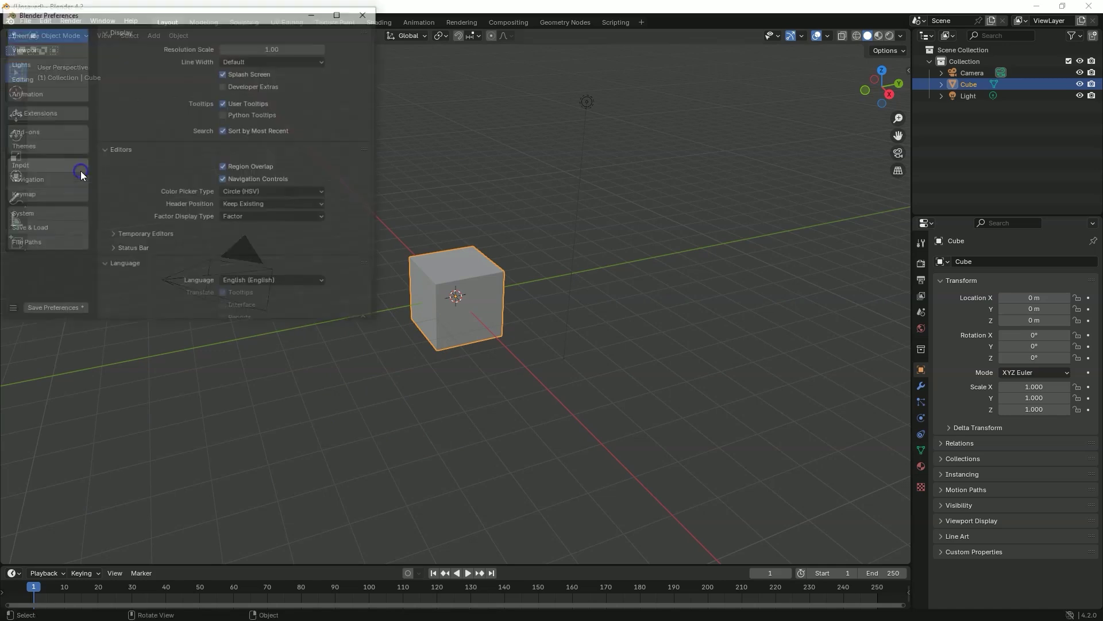
pyautogui.click(49, 115)
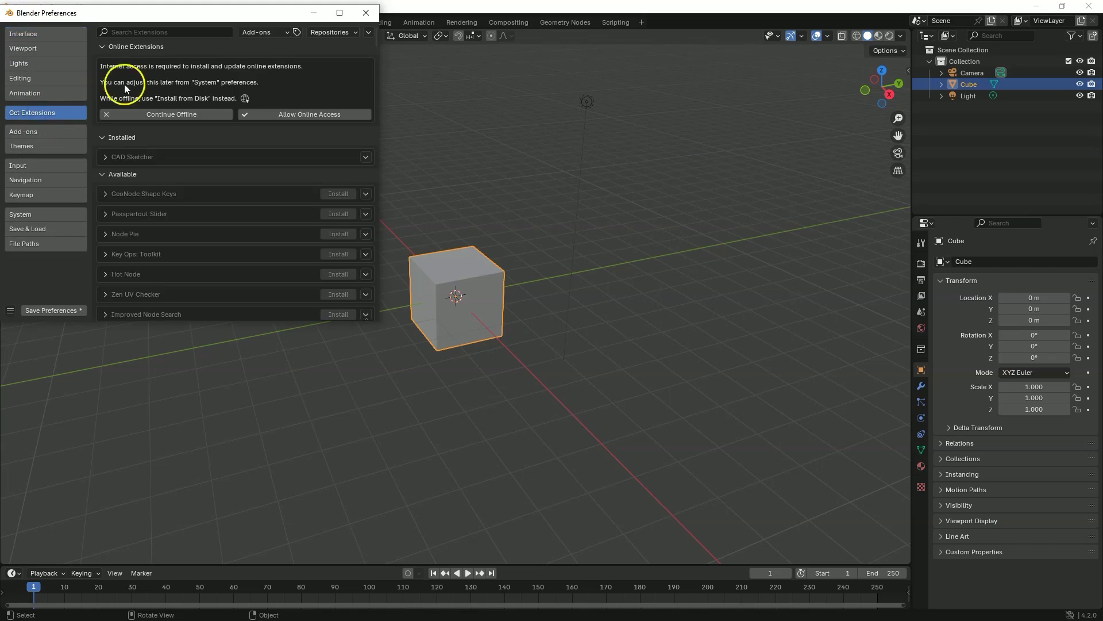
pyautogui.click(368, 32)
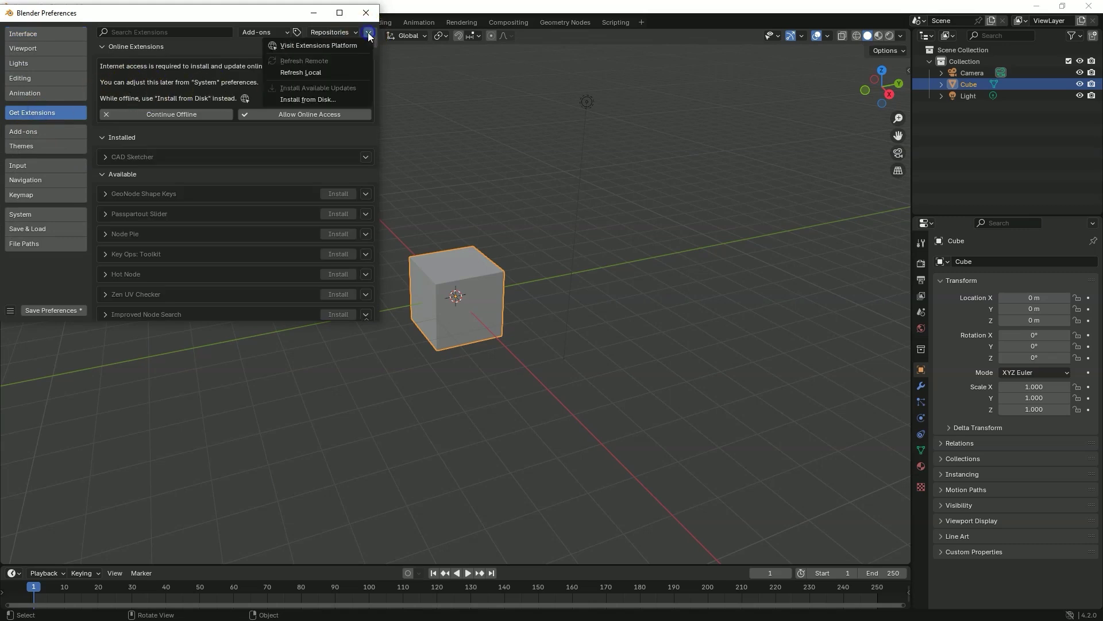
pyautogui.click(346, 104)
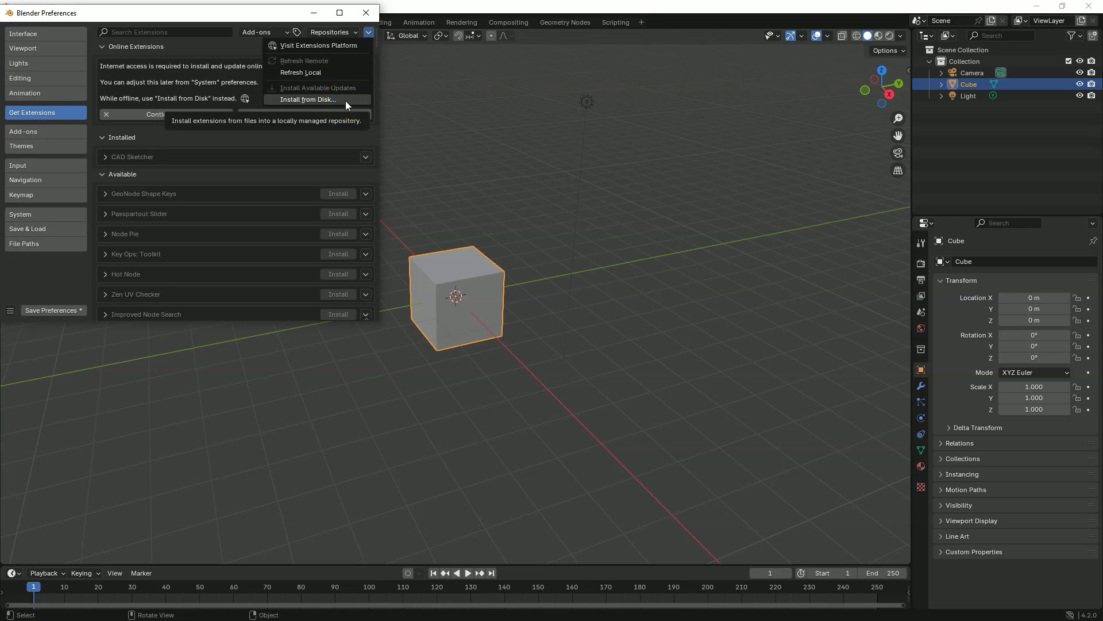
pyautogui.click(179, 160)
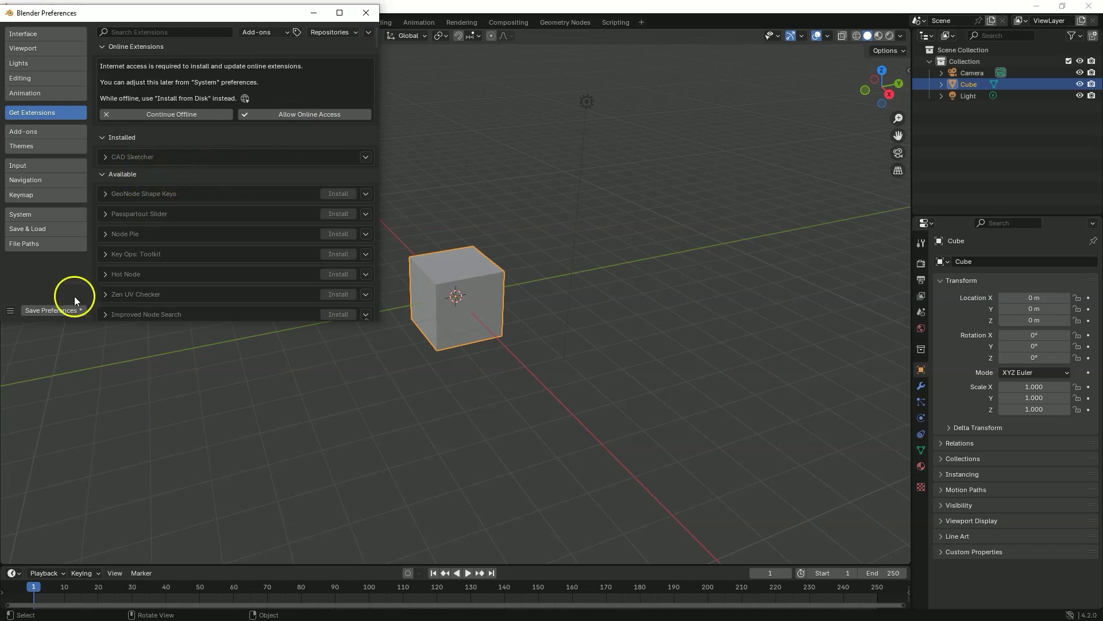
# Enable the CAD Sketcher add-on and close the preferences
pyautogui.click(36, 132)
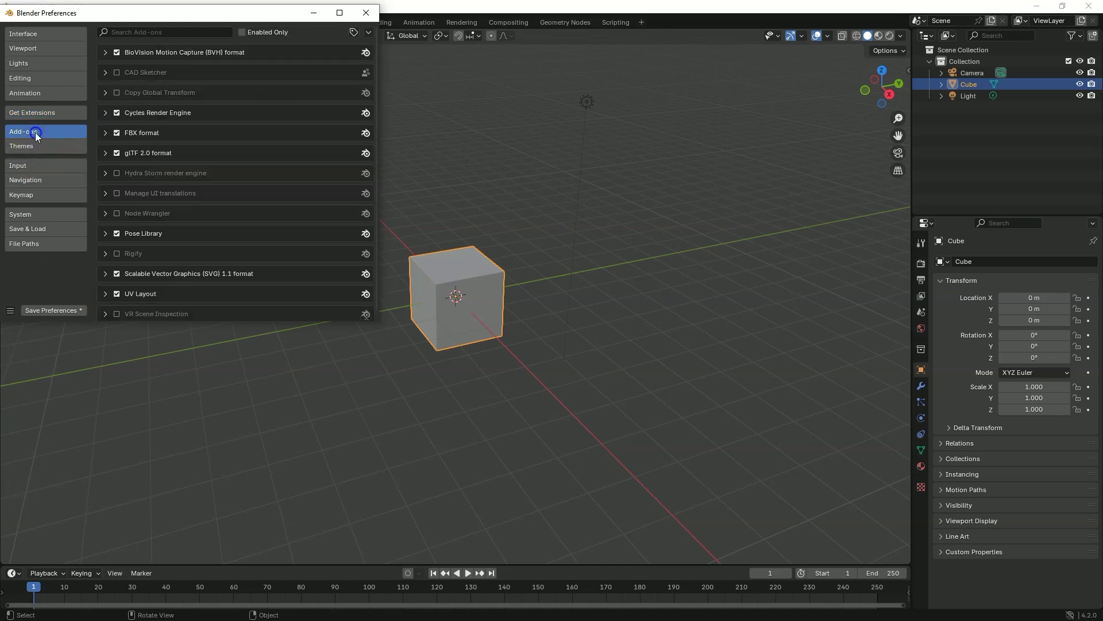
pyautogui.click(116, 73)
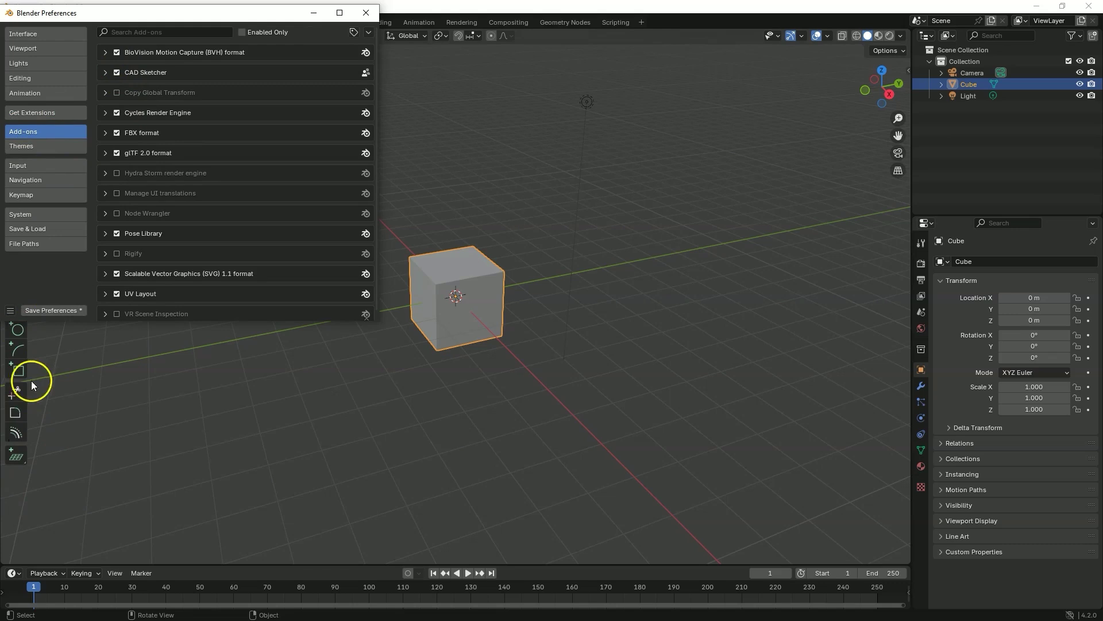
pyautogui.click(367, 13)
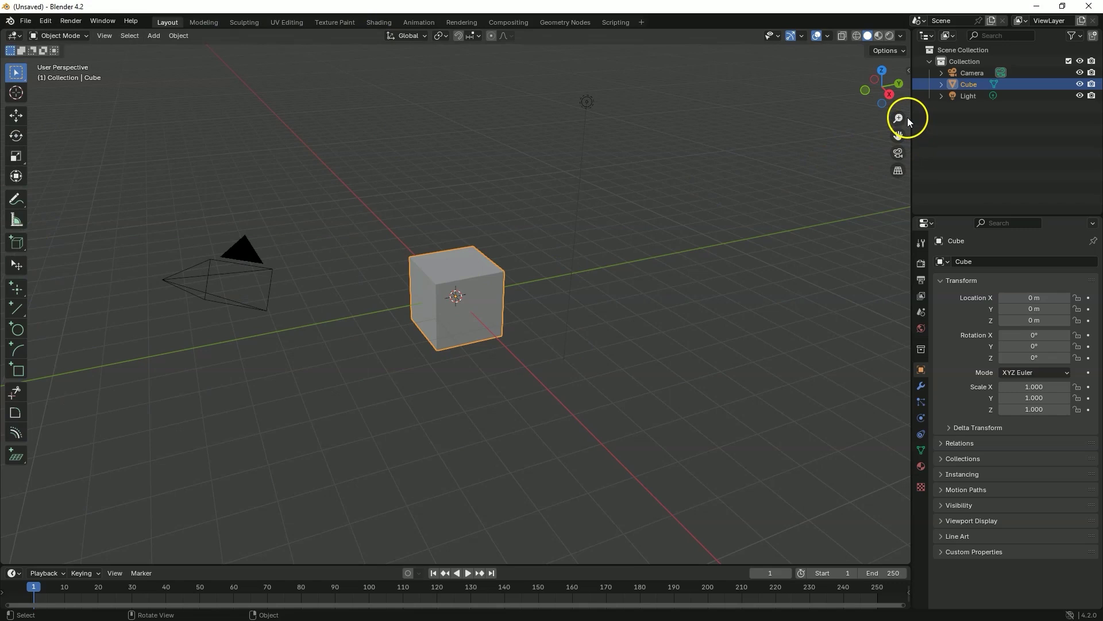
# Show the 3D viewport's sidebar with the Sketcher tools
pyautogui.press('n')
pyautogui.click(906, 151)
pyautogui.press('n')
pyautogui.click(908, 70)
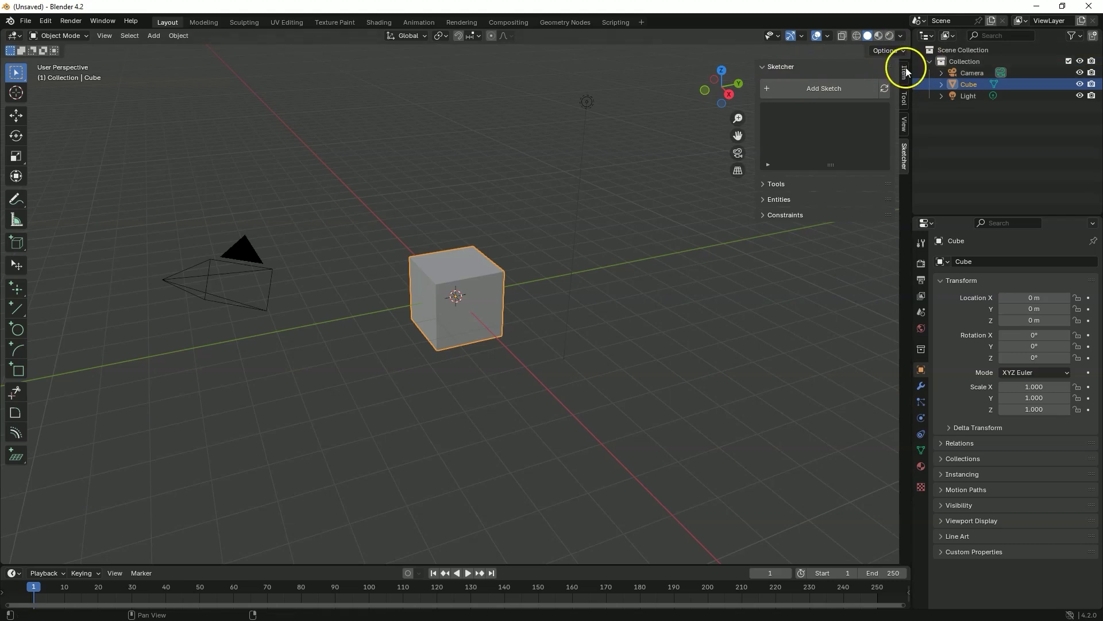
pyautogui.press('n')
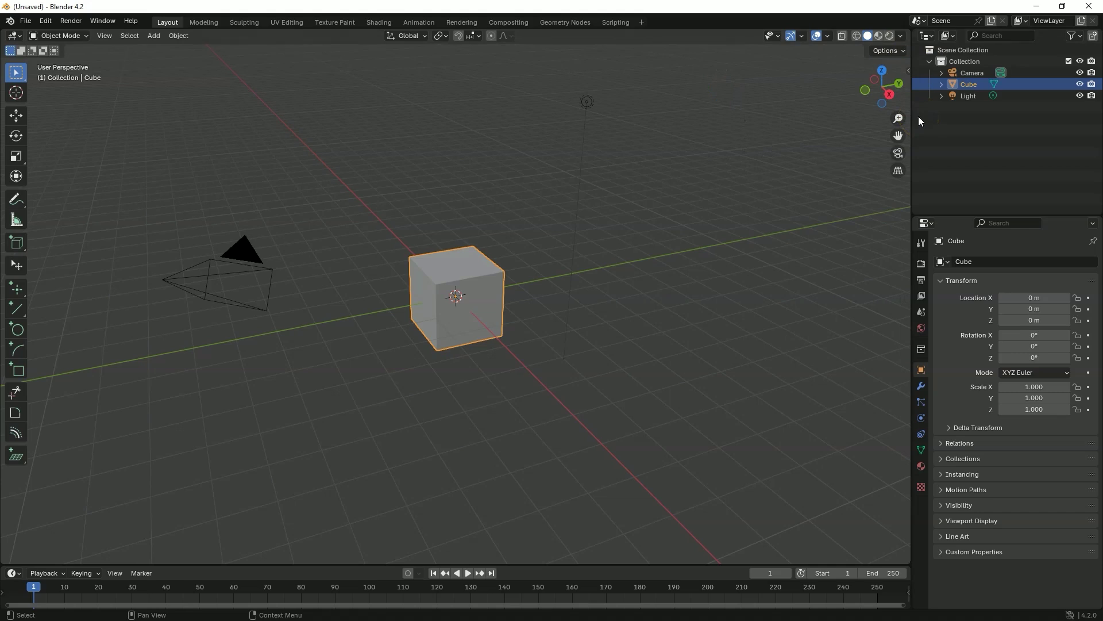
pyautogui.press('n')
pyautogui.press('n')
pyautogui.press('n')
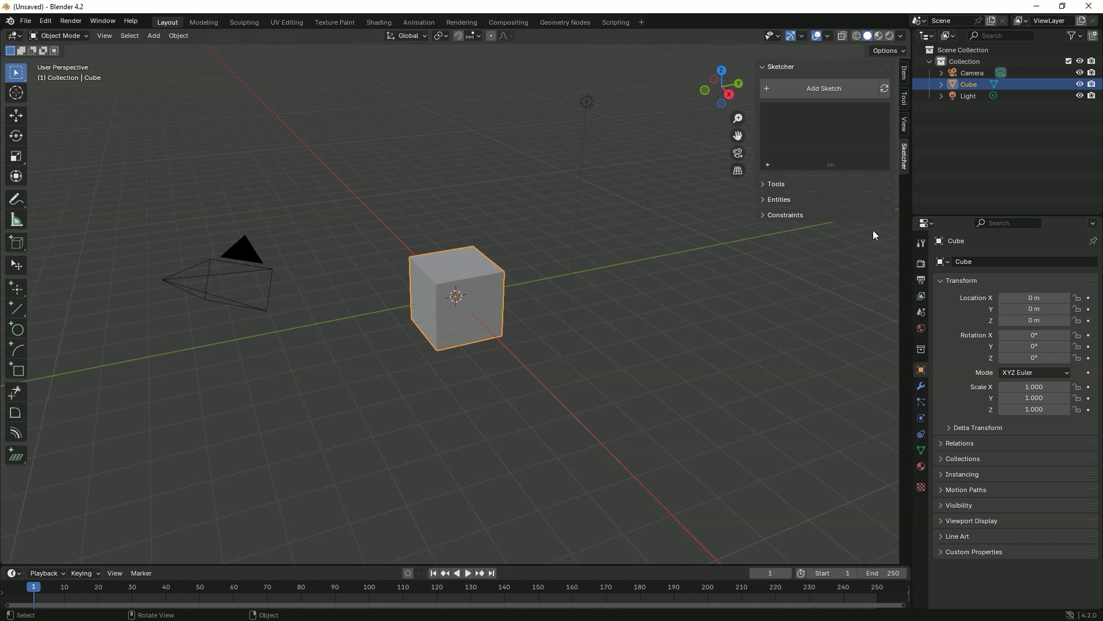
# Set the scene's length unit to Millimeters and its unit scale to 0.001
pyautogui.click(922, 310)
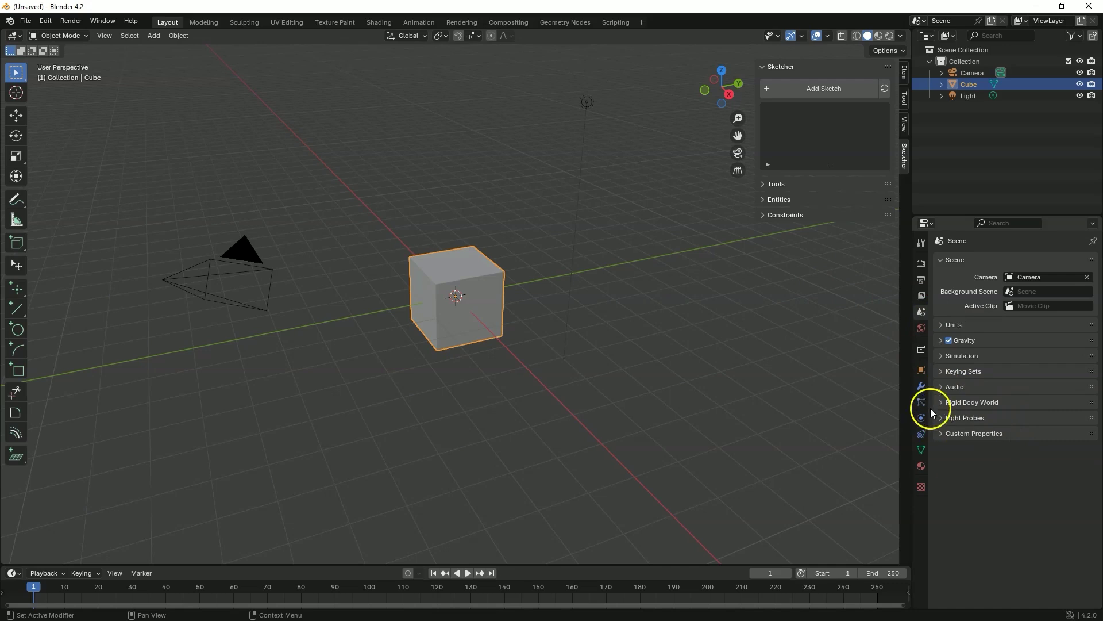
pyautogui.click(941, 325)
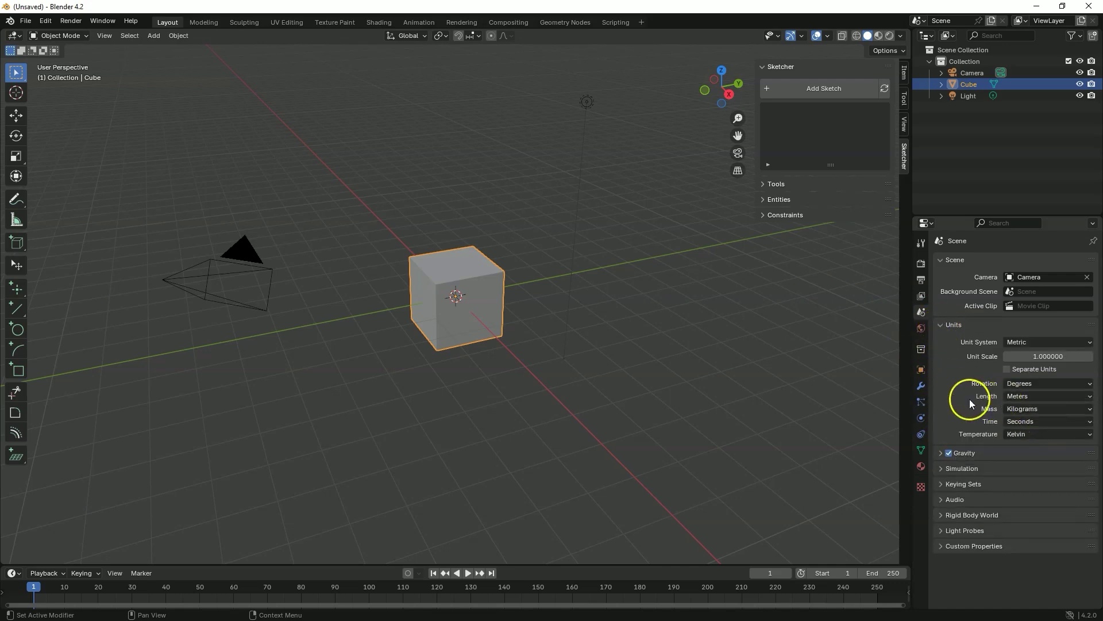
pyautogui.click(1035, 397)
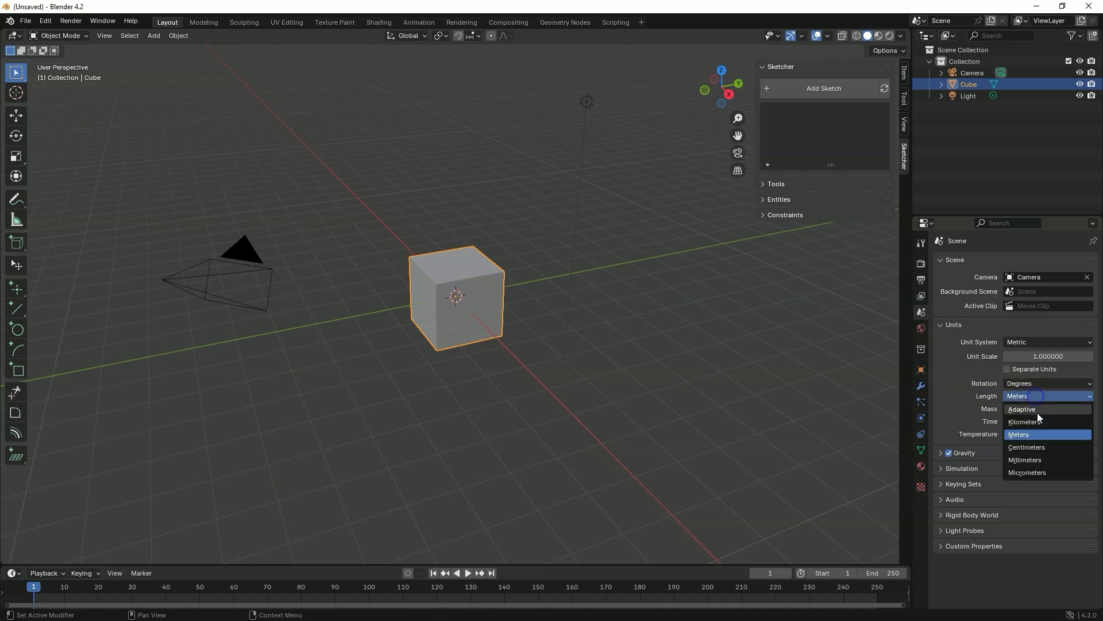
pyautogui.click(1040, 458)
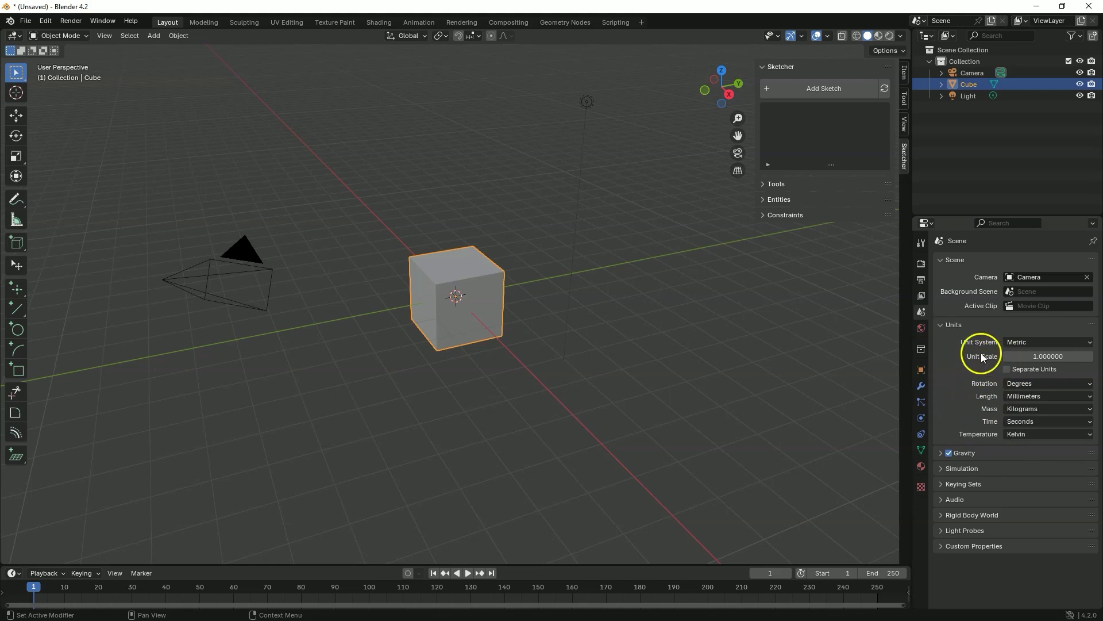
pyautogui.click(1043, 356)
pyautogui.write('0')
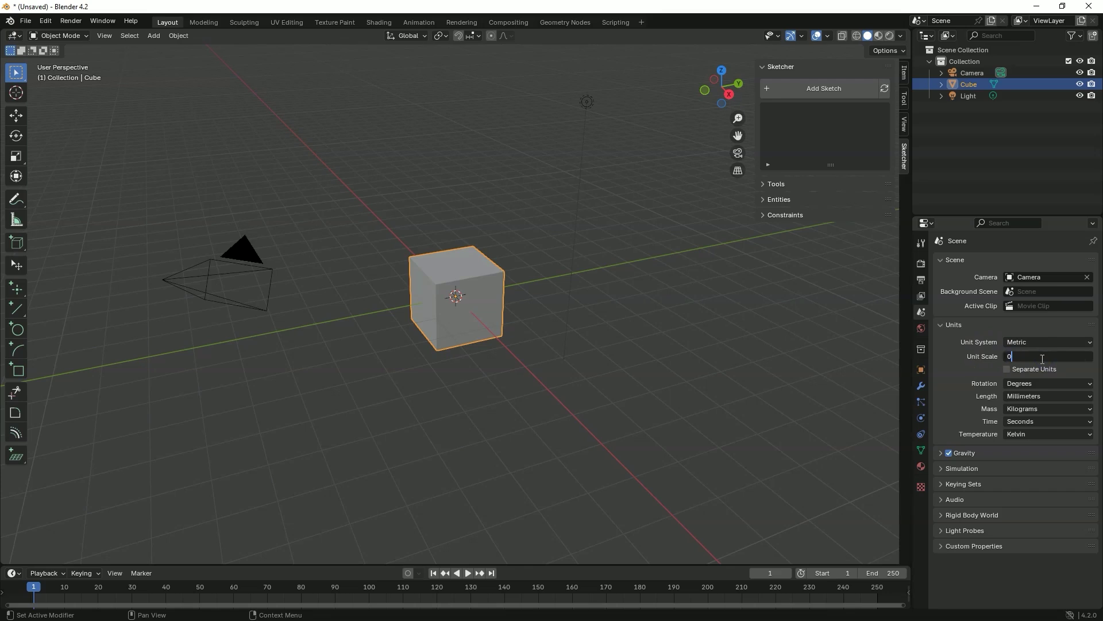
pyautogui.write('.001')
pyautogui.press('Return')
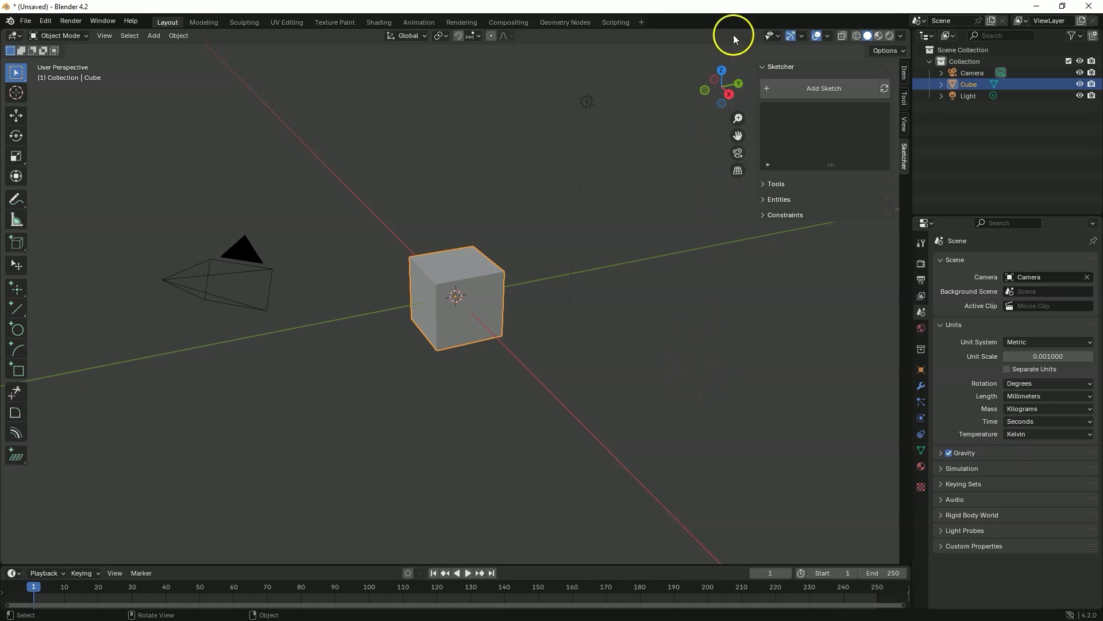
# Set the viewport's grid overlay scale to 0.001
pyautogui.click(828, 37)
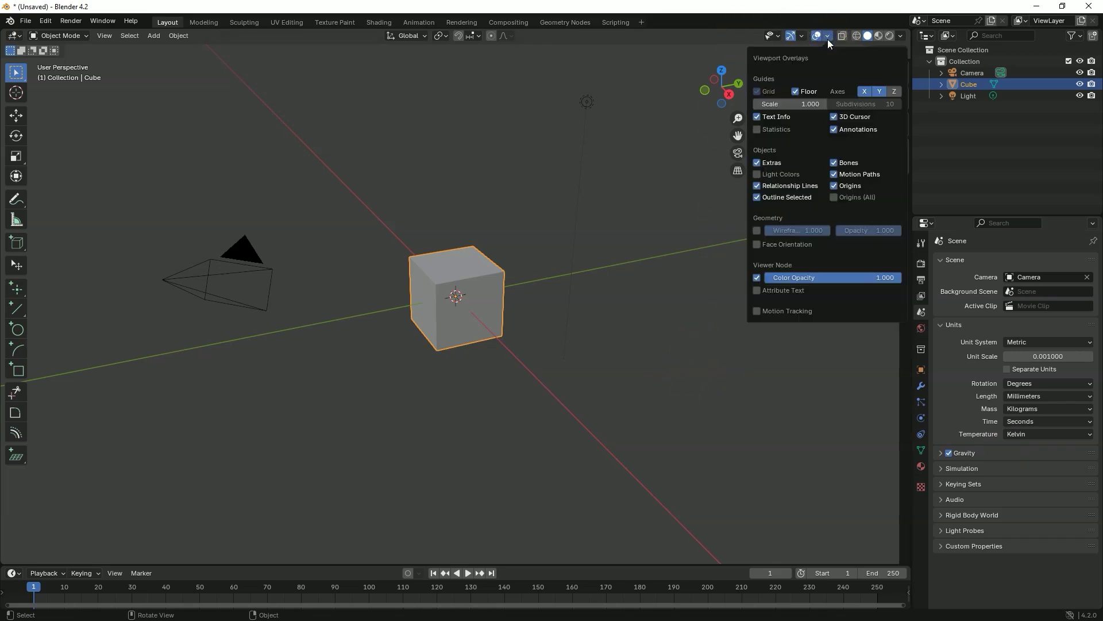
pyautogui.click(798, 104)
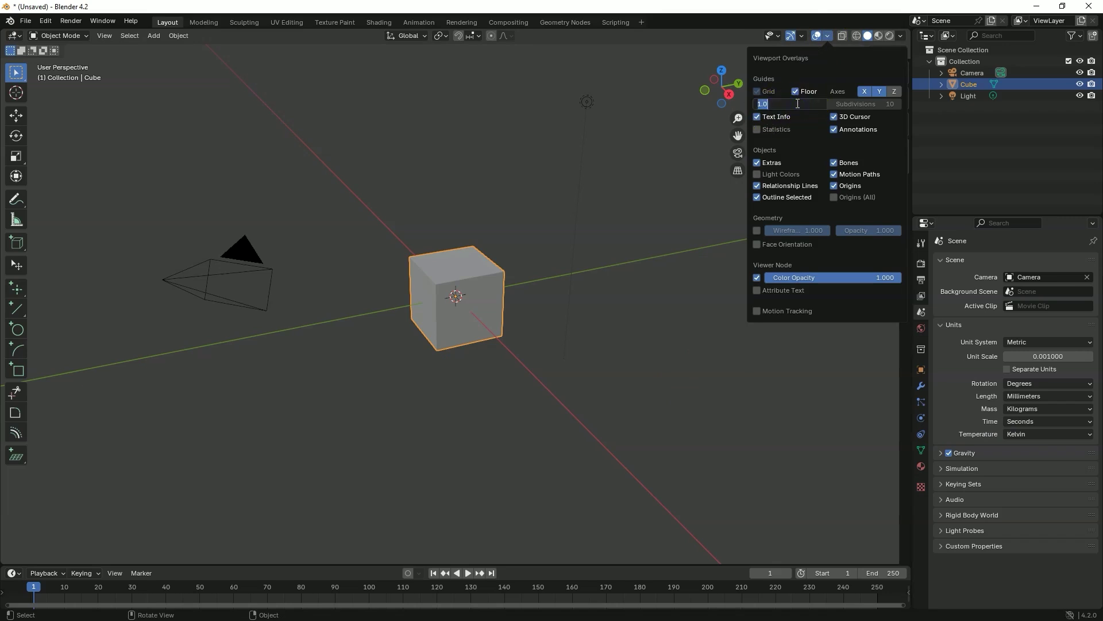
pyautogui.write('0.001')
pyautogui.press('Return')
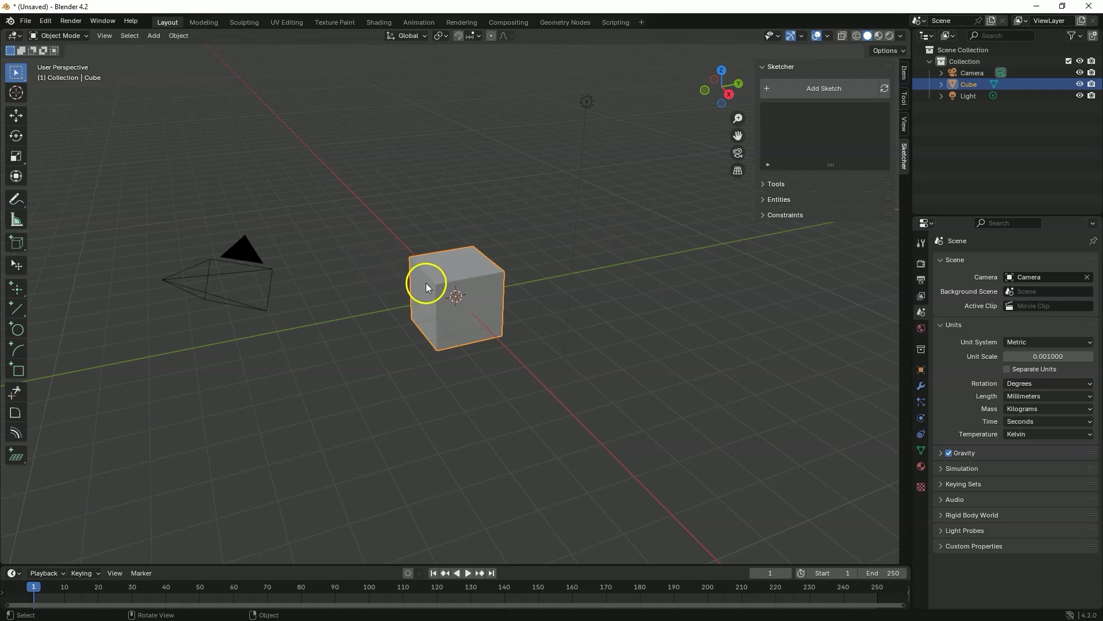
# Save the current scene setup as the default startup file, overwriting the existing one
pyautogui.click(26, 21)
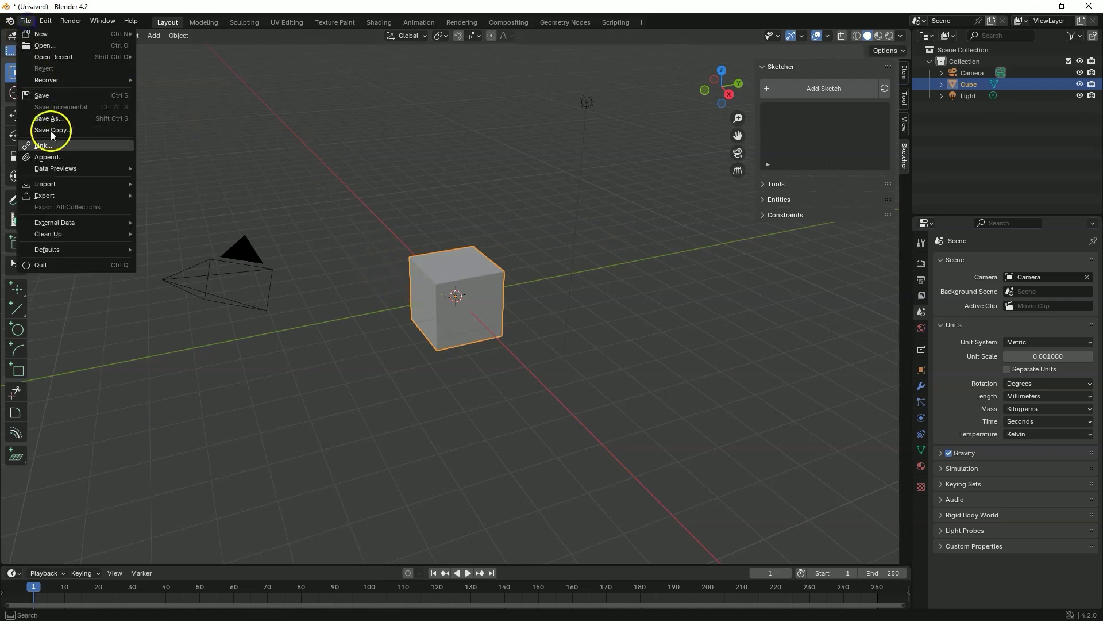
pyautogui.moveTo(67, 253)
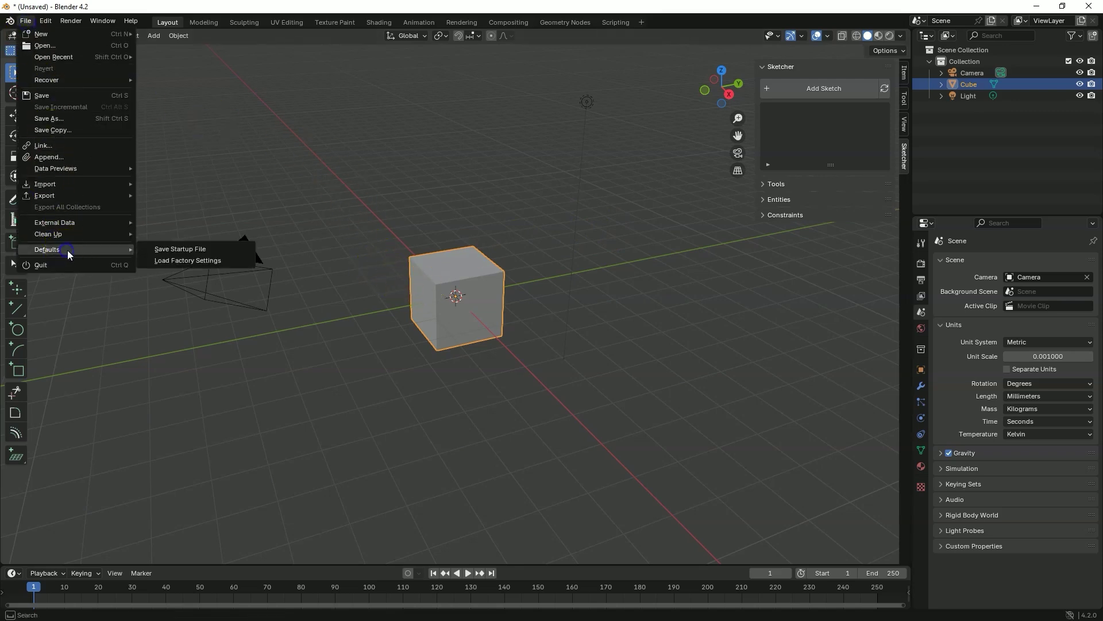
pyautogui.click(190, 250)
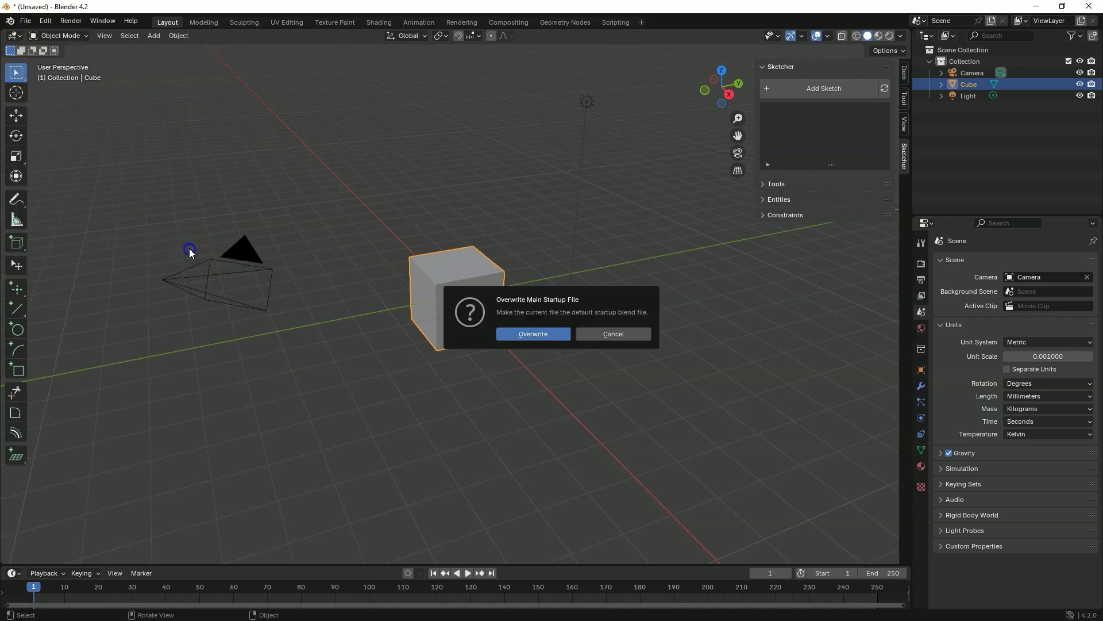
pyautogui.click(533, 333)
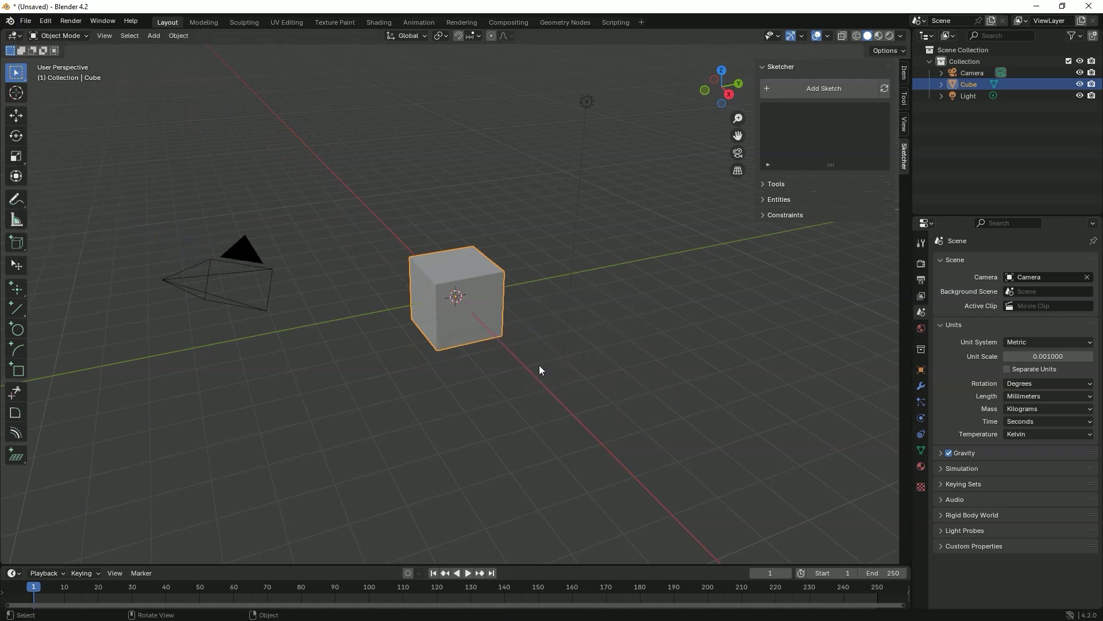